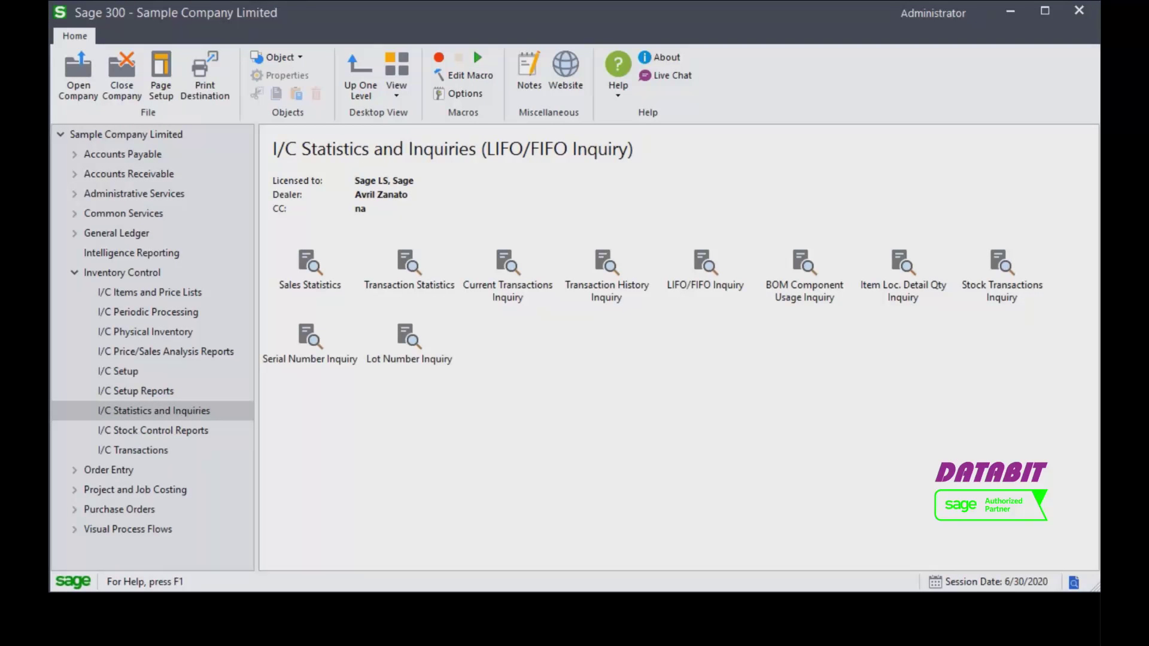
- View the Sales Statistics and Transaction Statistics inquiries, closing each one afterwards
double_click(309, 263)
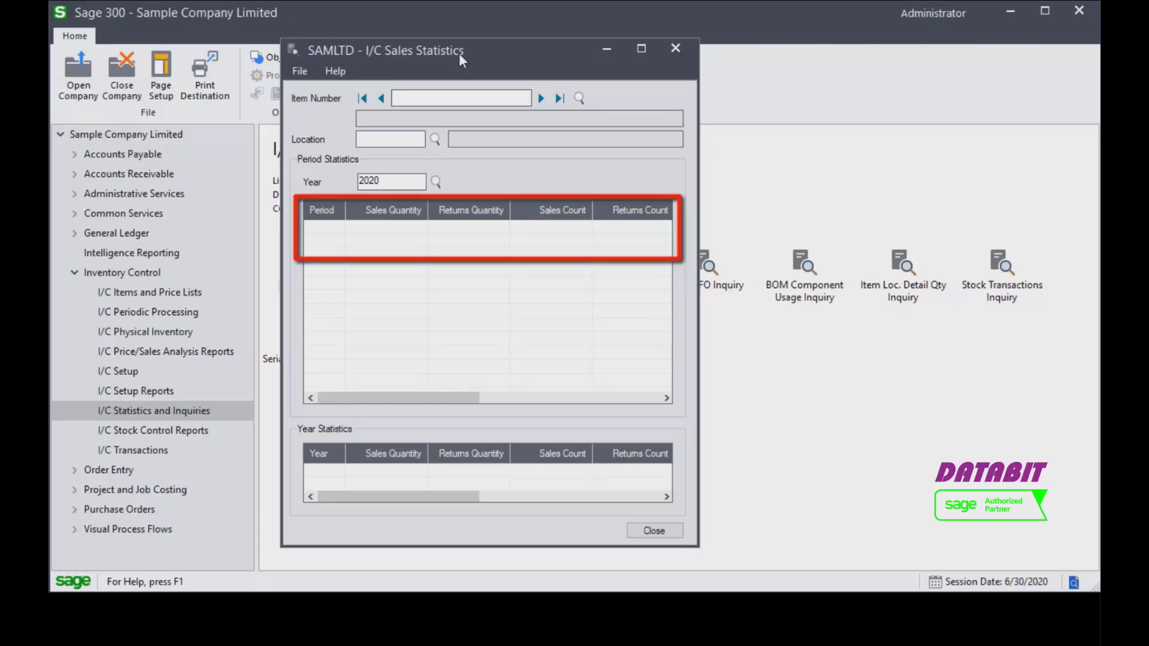
left_click(653, 531)
left_click(408, 265)
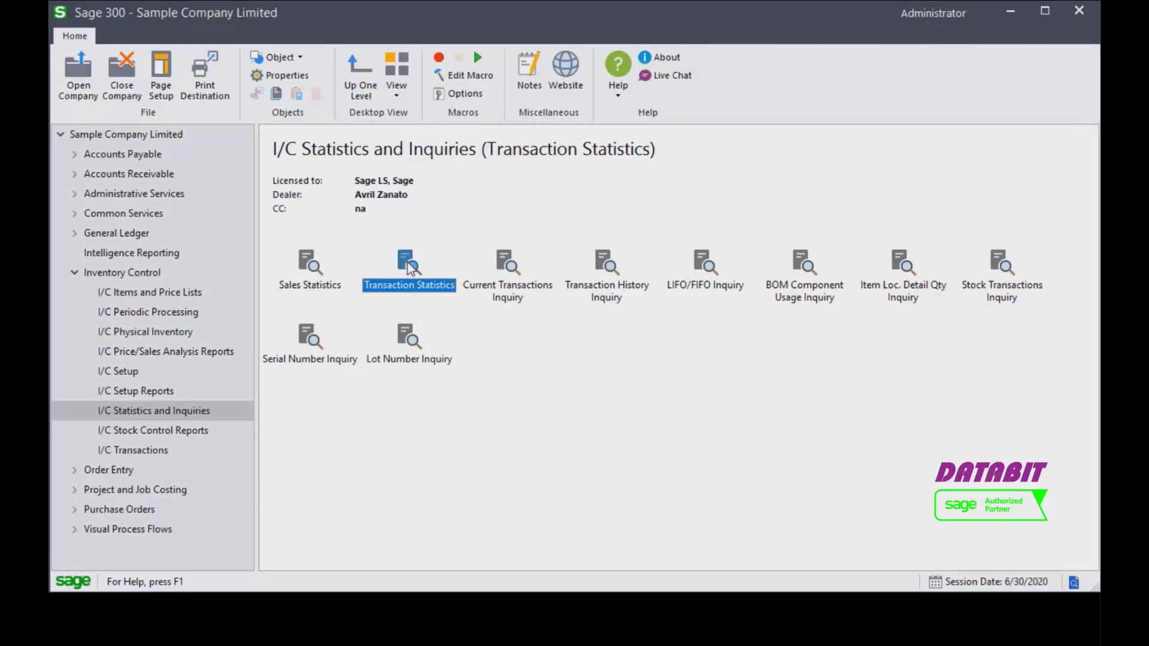
double_click(409, 265)
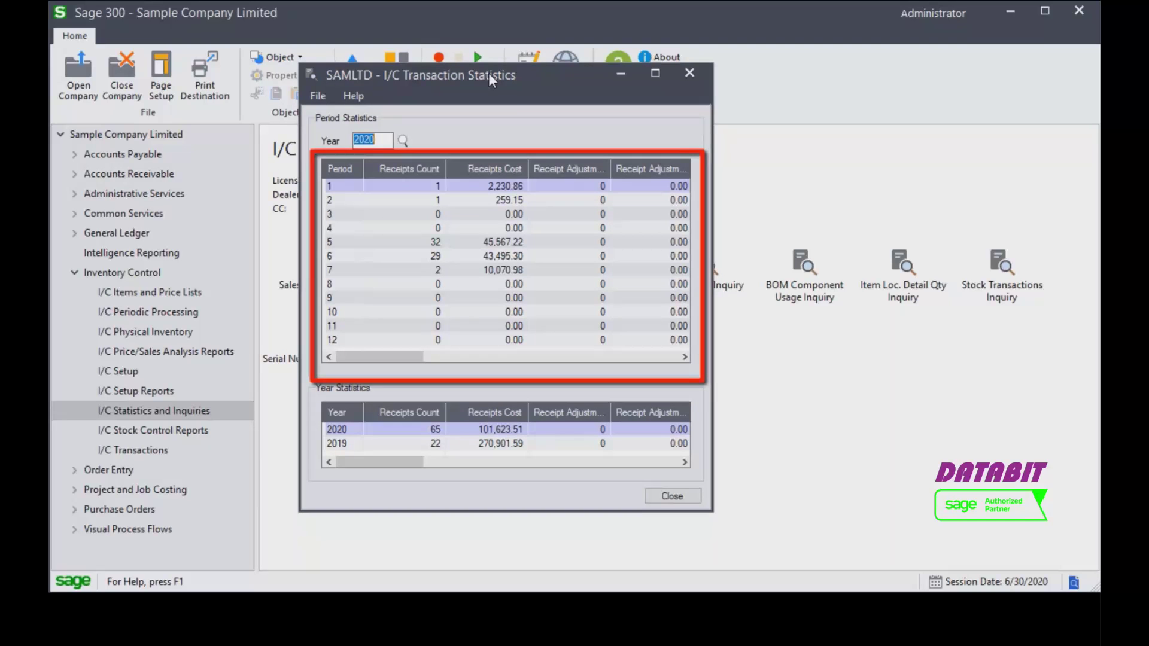
left_click(672, 497)
- View the Current Transactions and Transaction History inquiries, closing each one afterwards
left_click(508, 269)
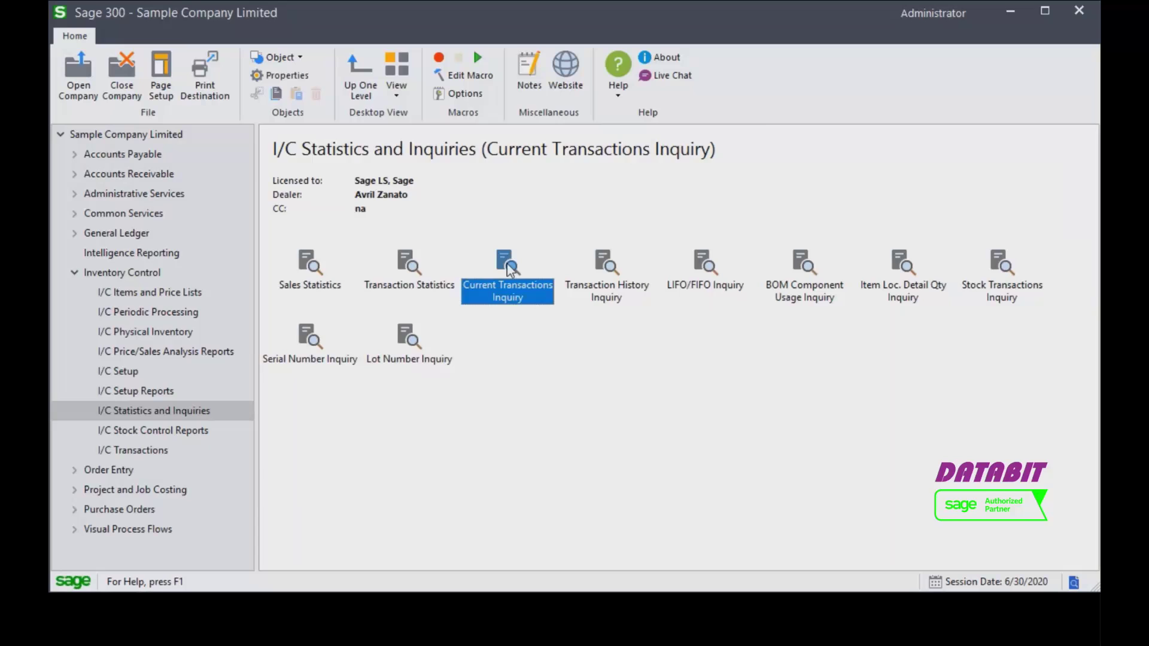
double_click(508, 270)
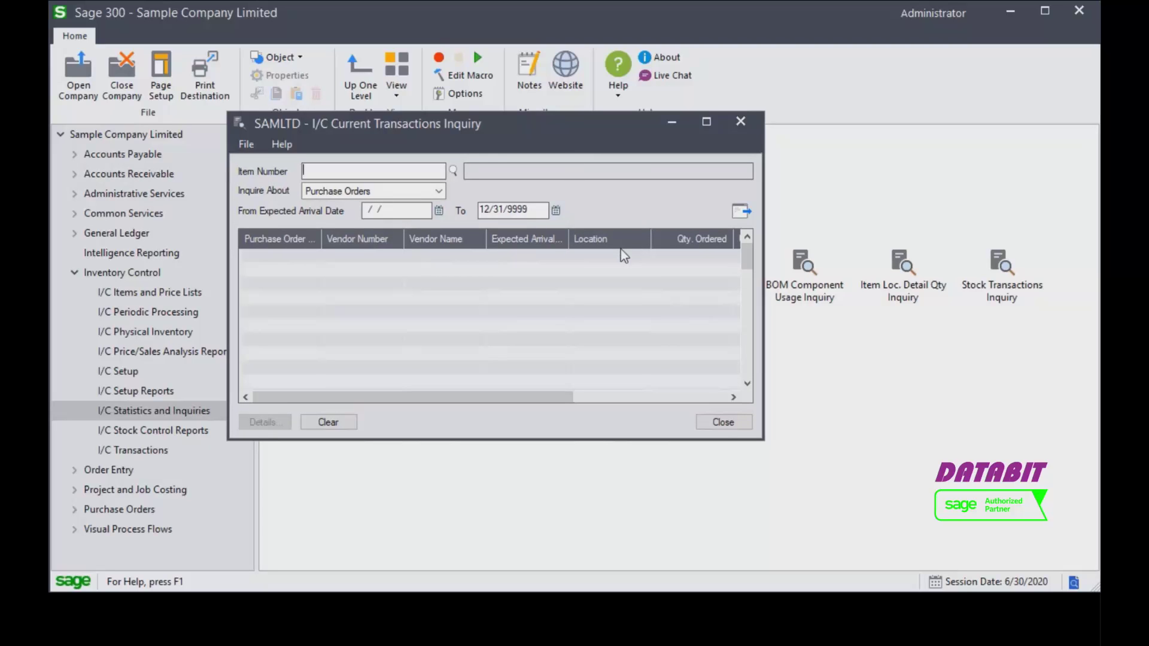
left_click(718, 423)
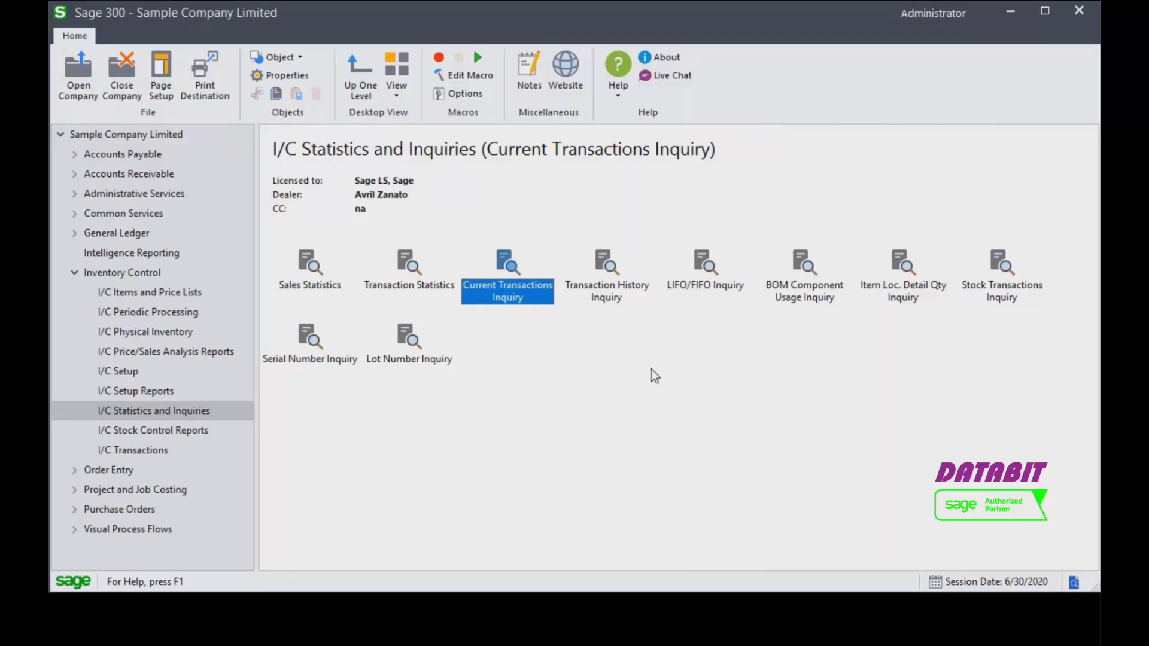
double_click(604, 281)
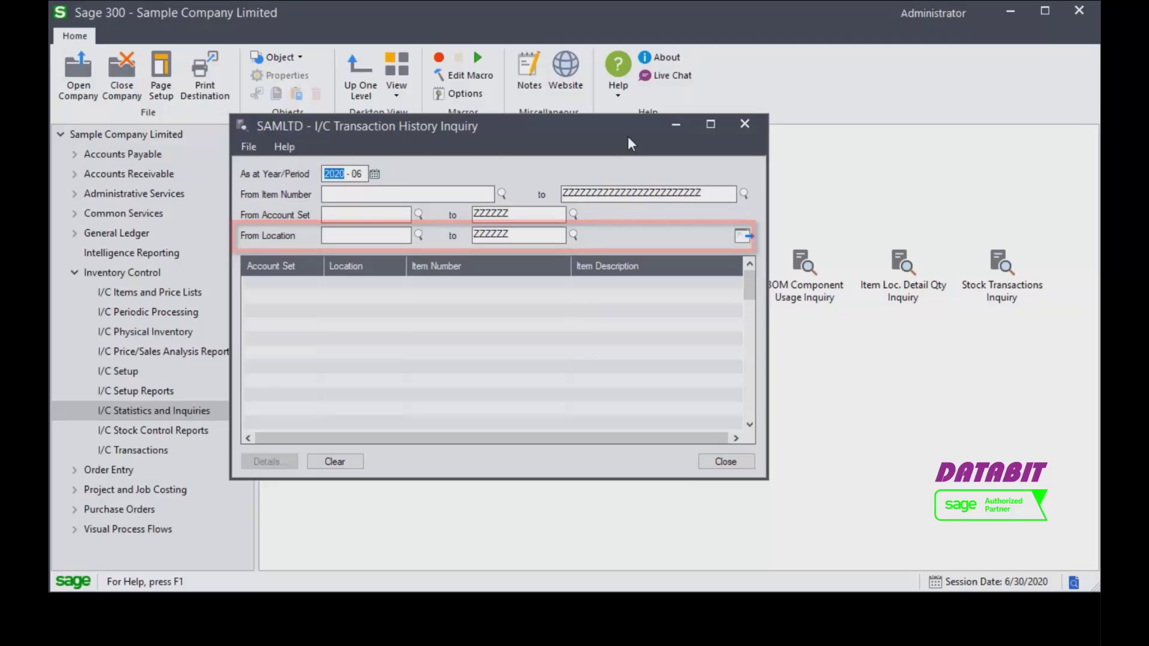
left_click(729, 467)
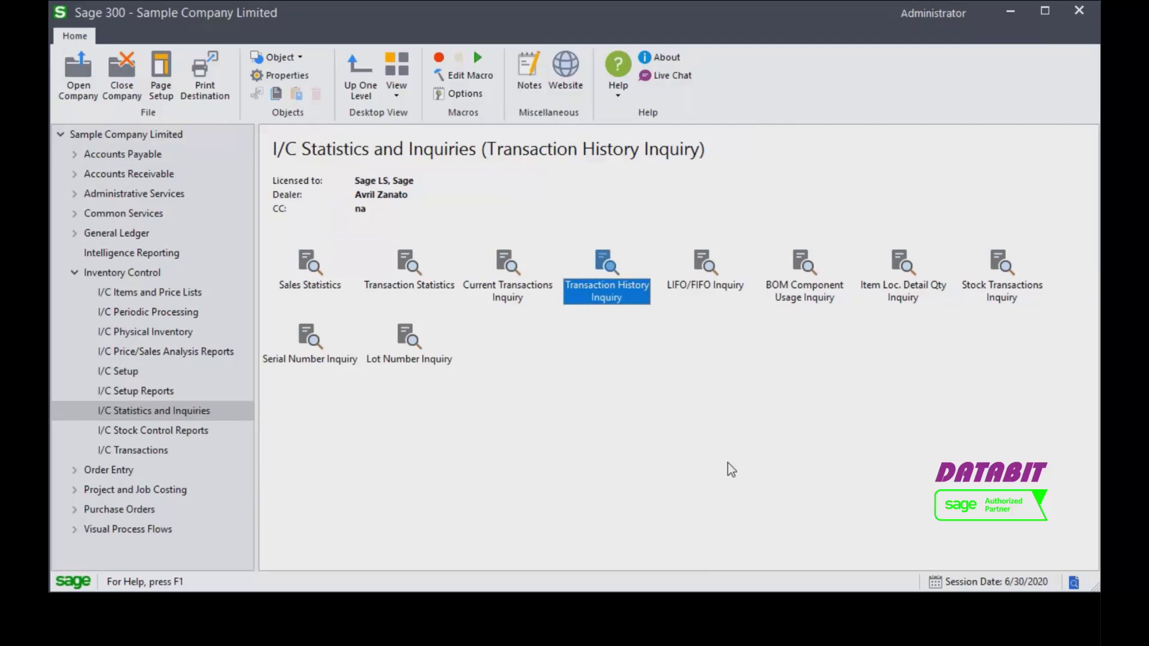
- View the LIFO/FIFO and BOM Component Usage inquiries, then launch the Item Location Details Quantity Inquiry
left_click(705, 289)
double_click(706, 290)
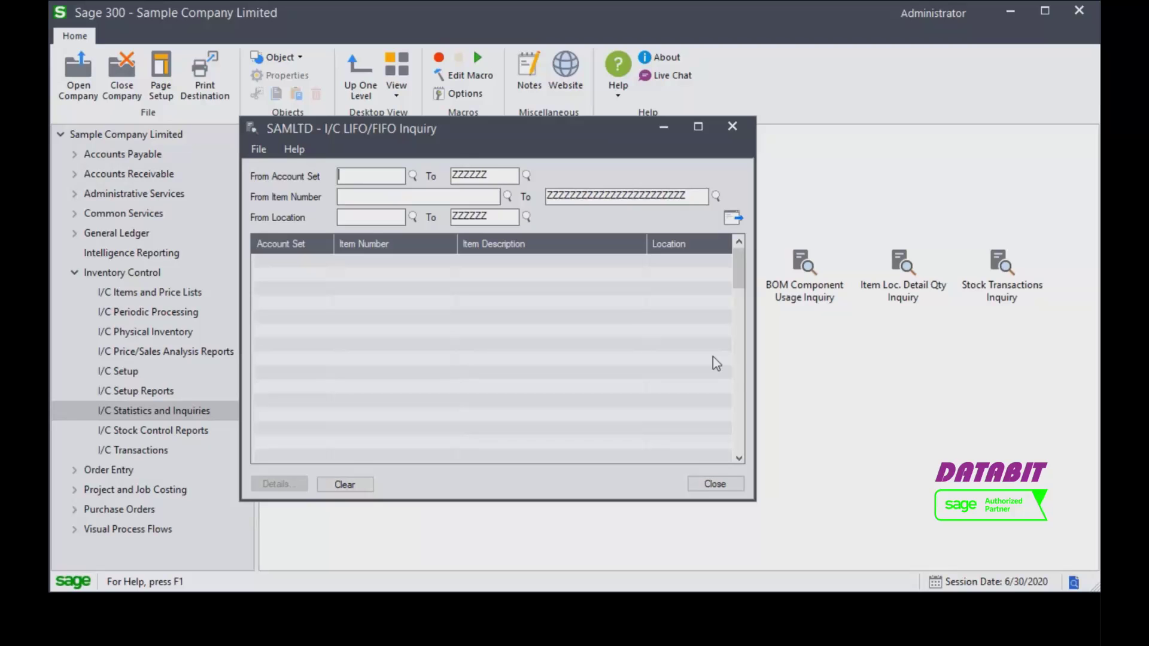
left_click(731, 483)
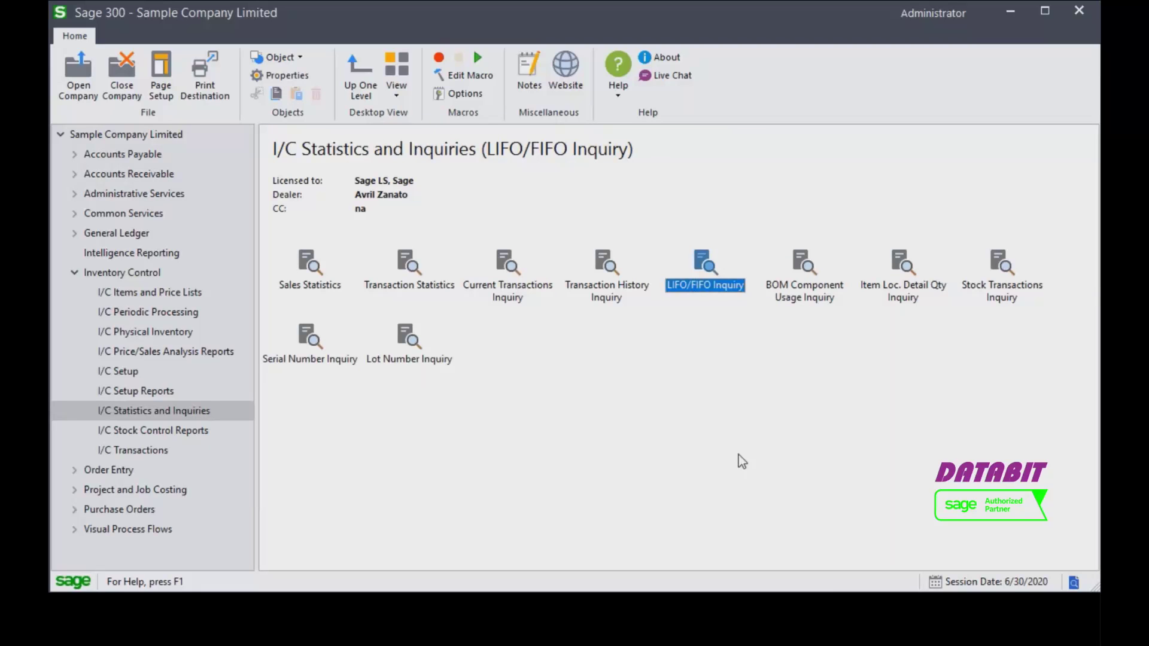
double_click(805, 280)
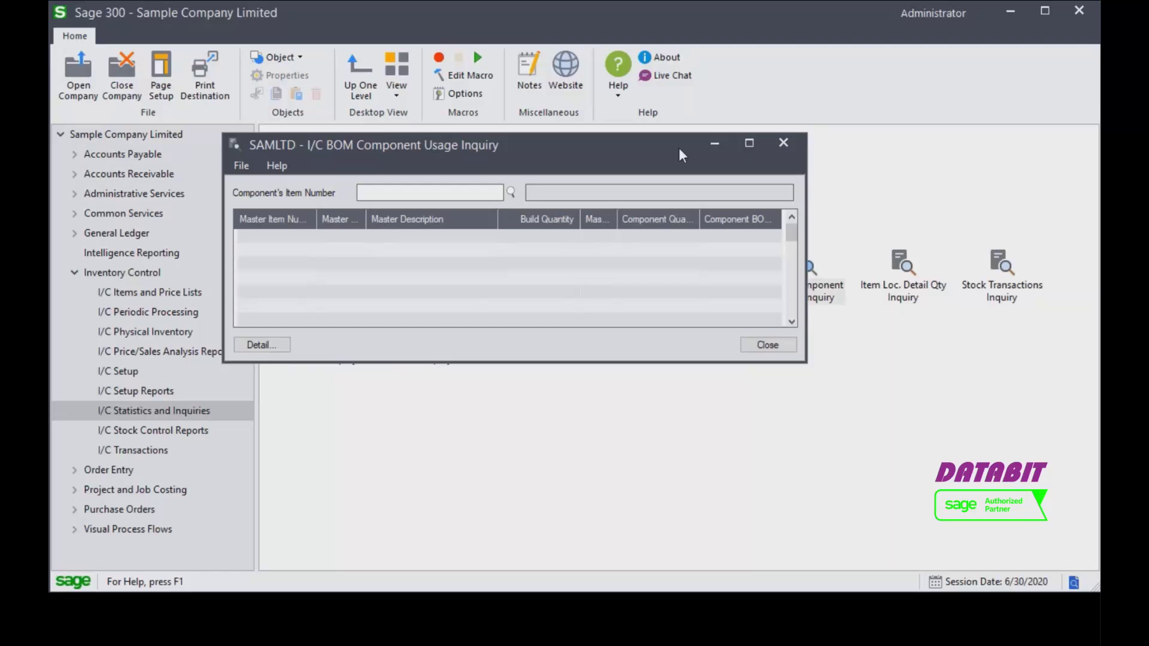
left_click(767, 345)
double_click(906, 281)
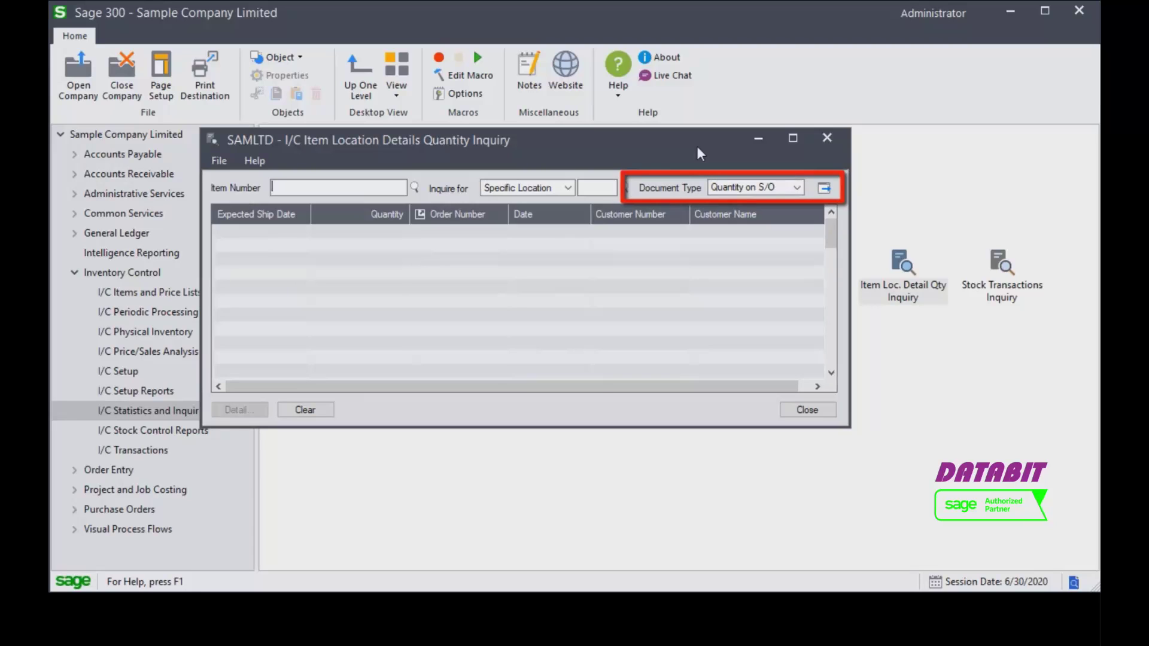
- Close the quantity inquiry and browse the Price/Sales Analysis, Stock Control and Setup report folders, ending on Stock Control Reports
left_click(808, 413)
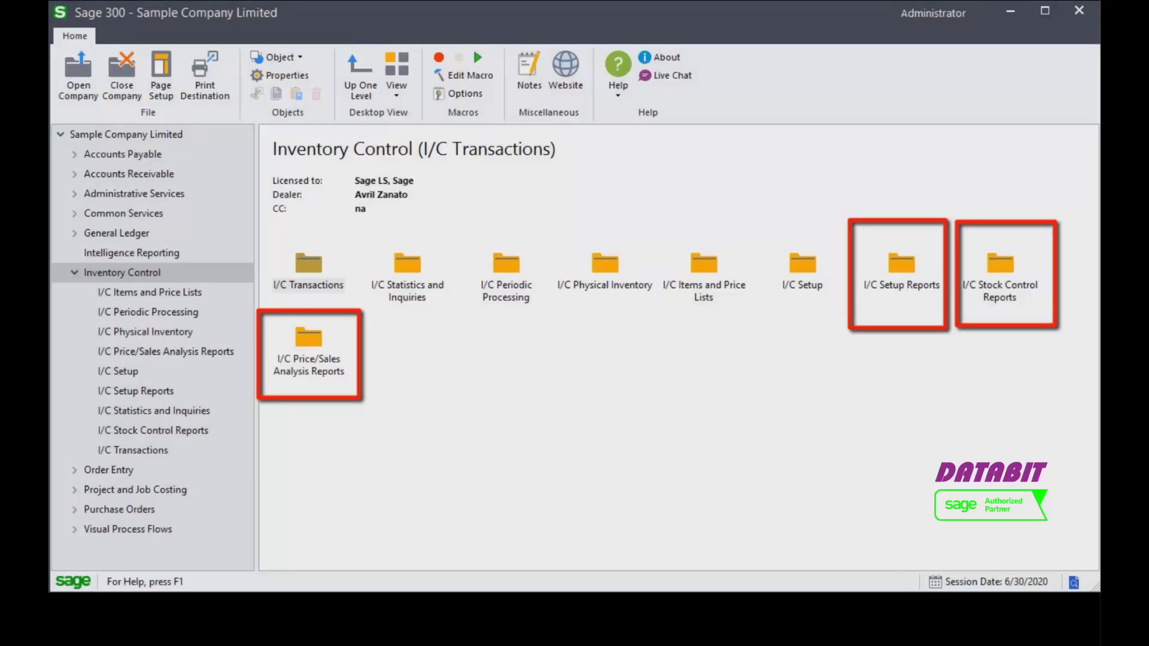
left_click(210, 351)
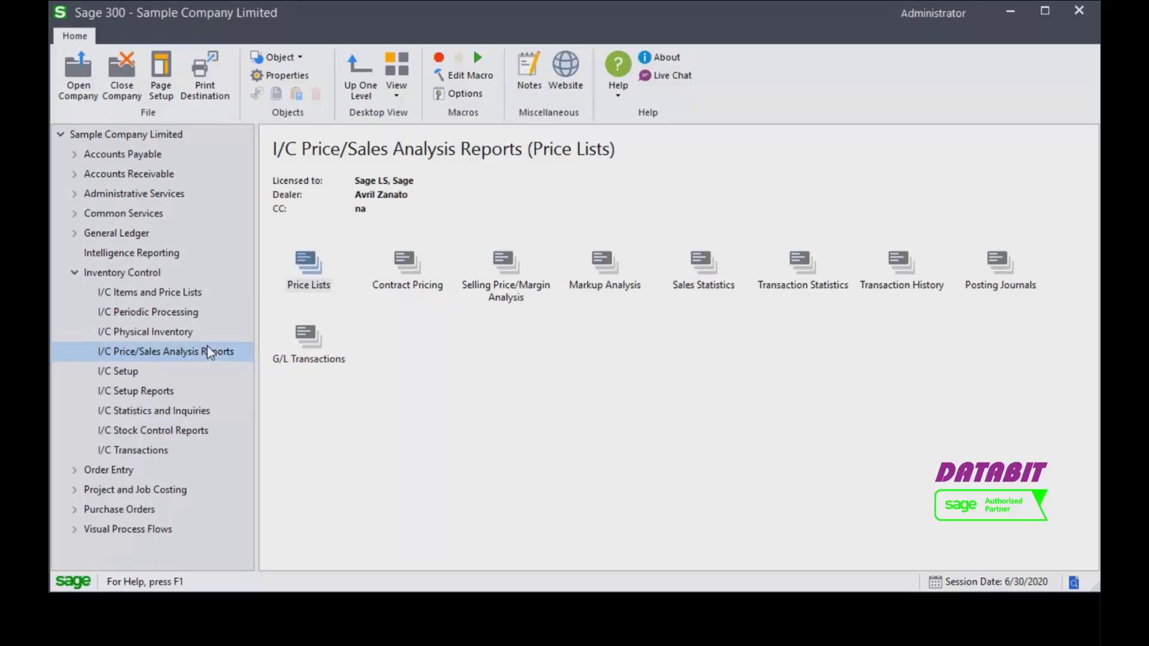
left_click(180, 437)
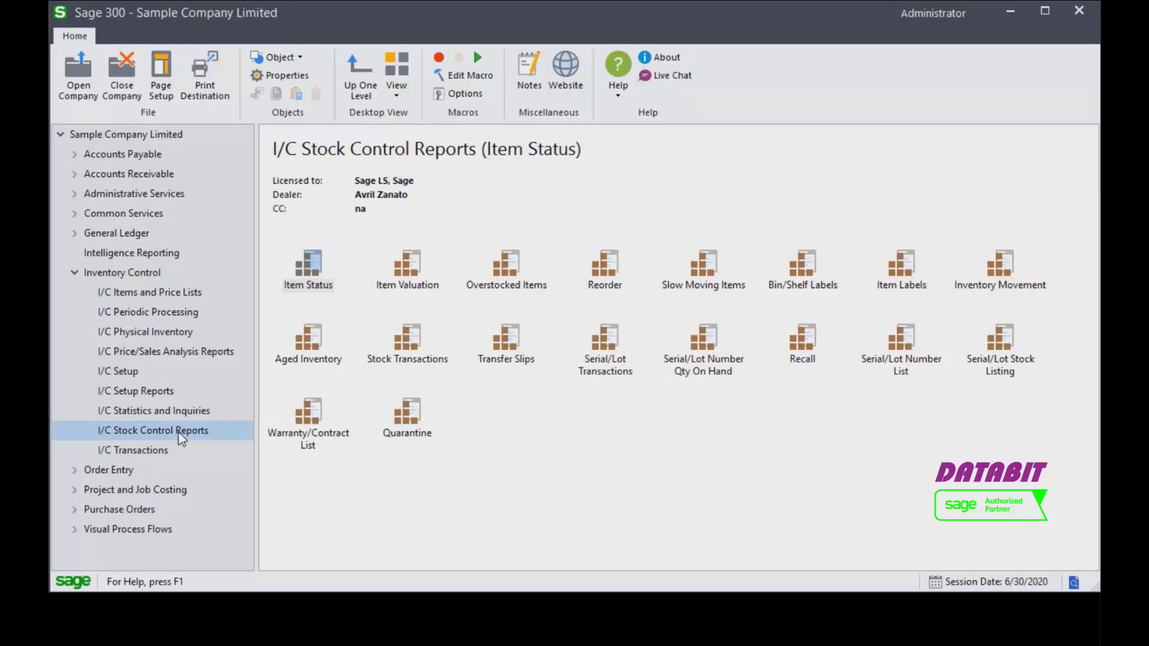
left_click(154, 393)
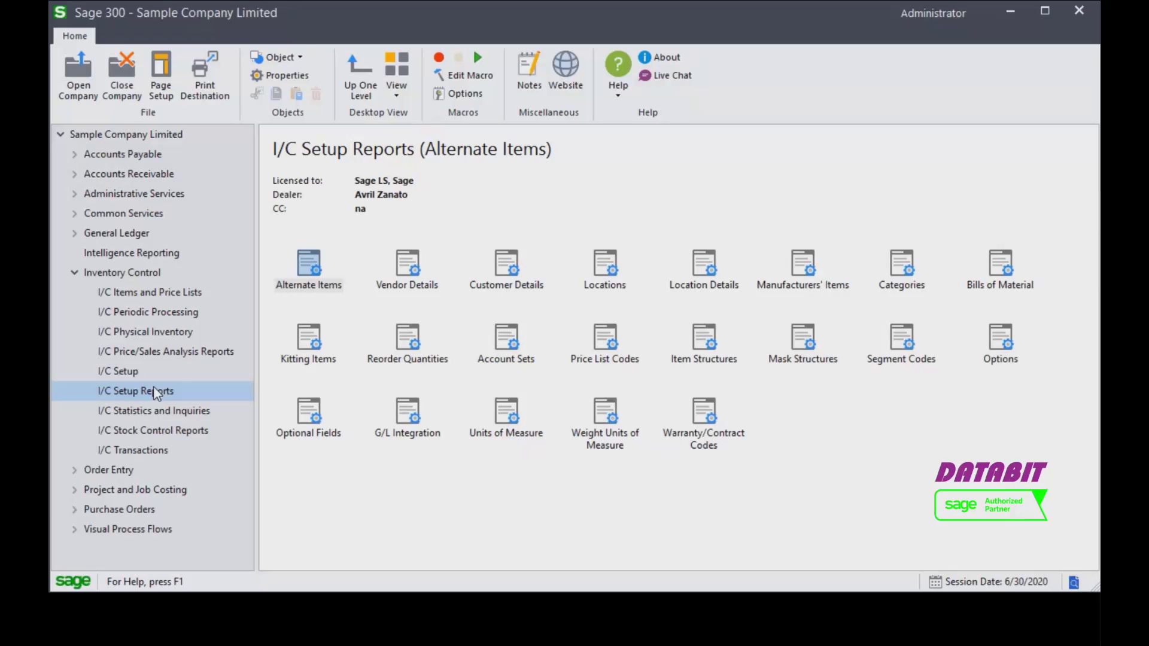
left_click(166, 430)
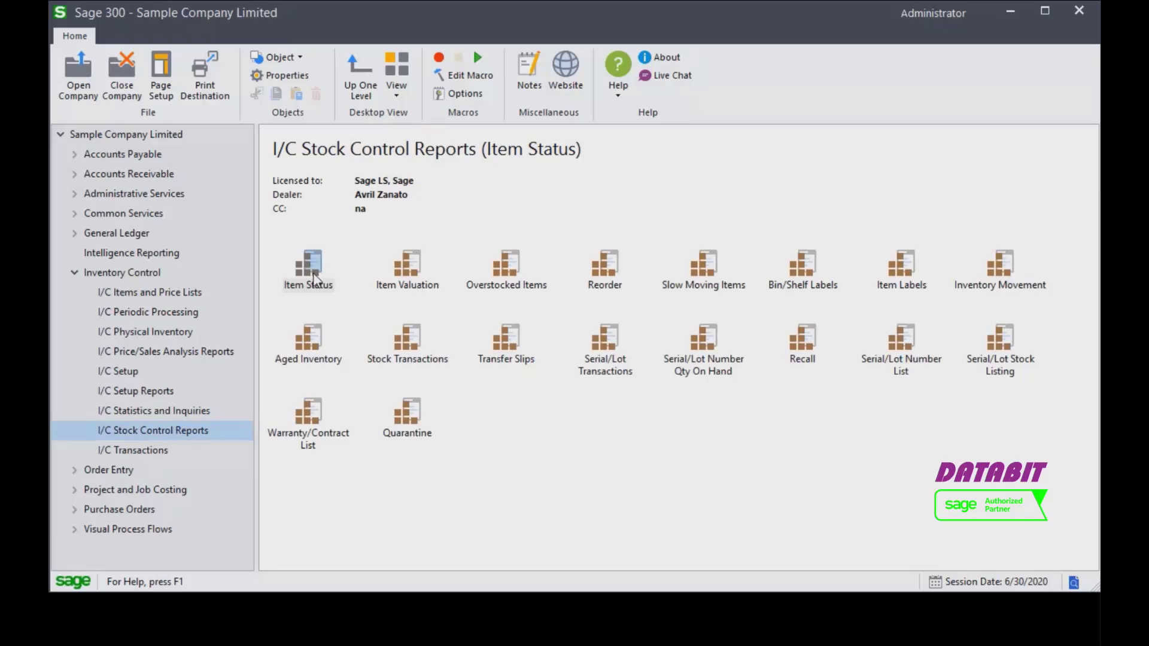
- View the Item Status and Item Valuation report settings, closing each one afterwards
double_click(308, 269)
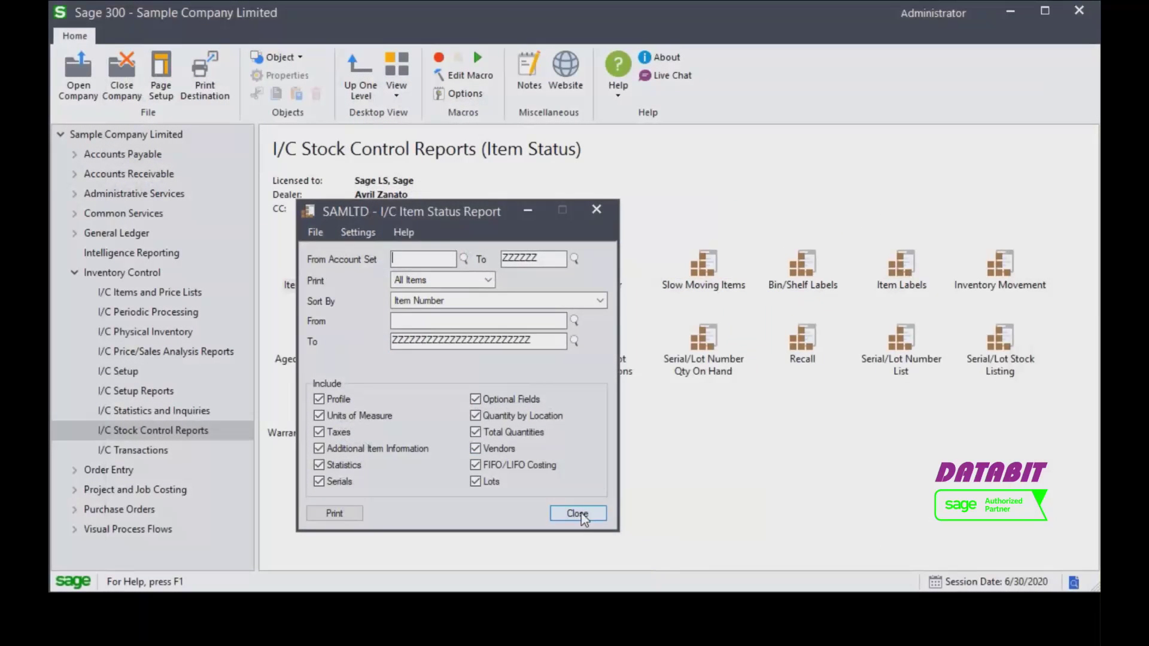
left_click(577, 513)
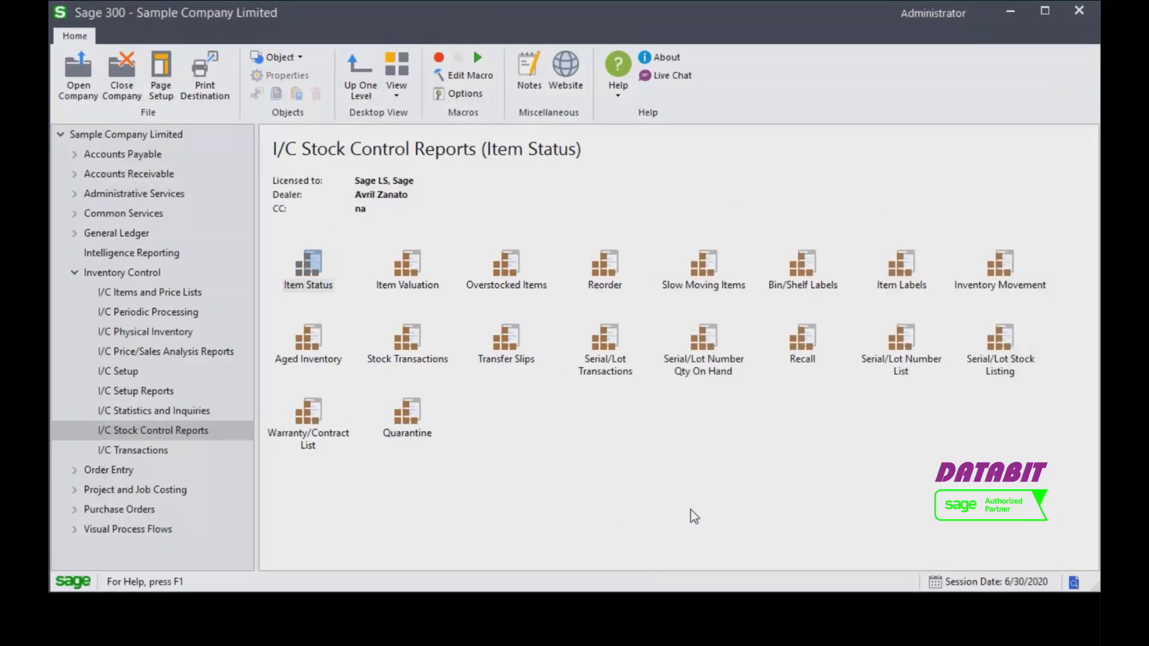
left_click(410, 273)
double_click(411, 273)
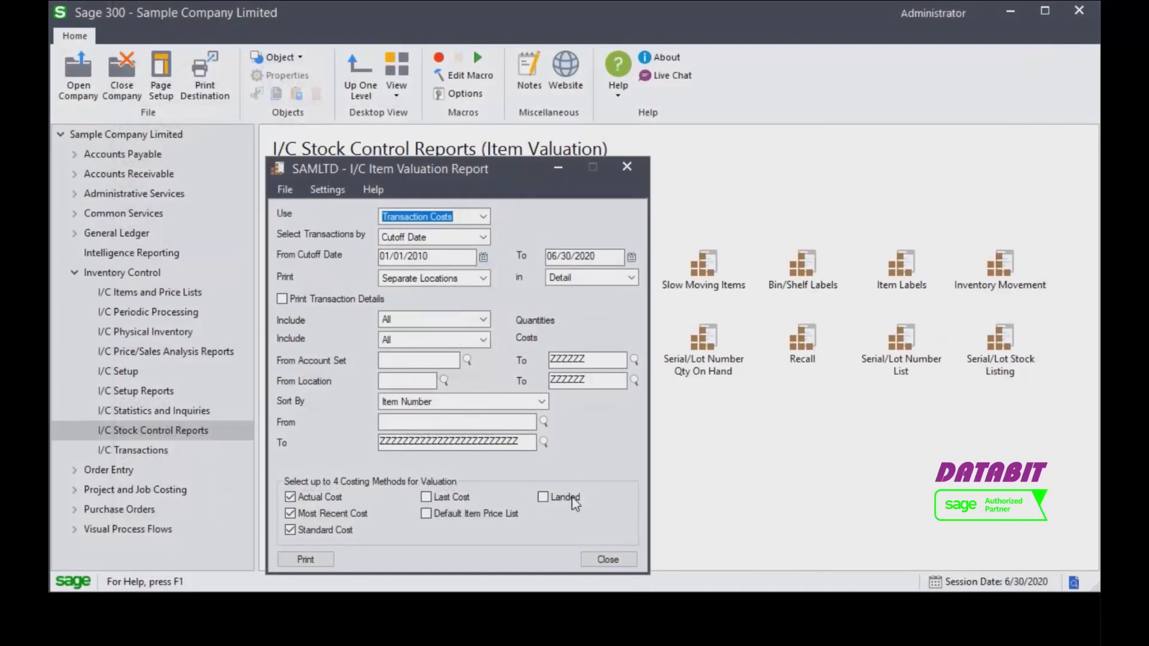
left_click(621, 563)
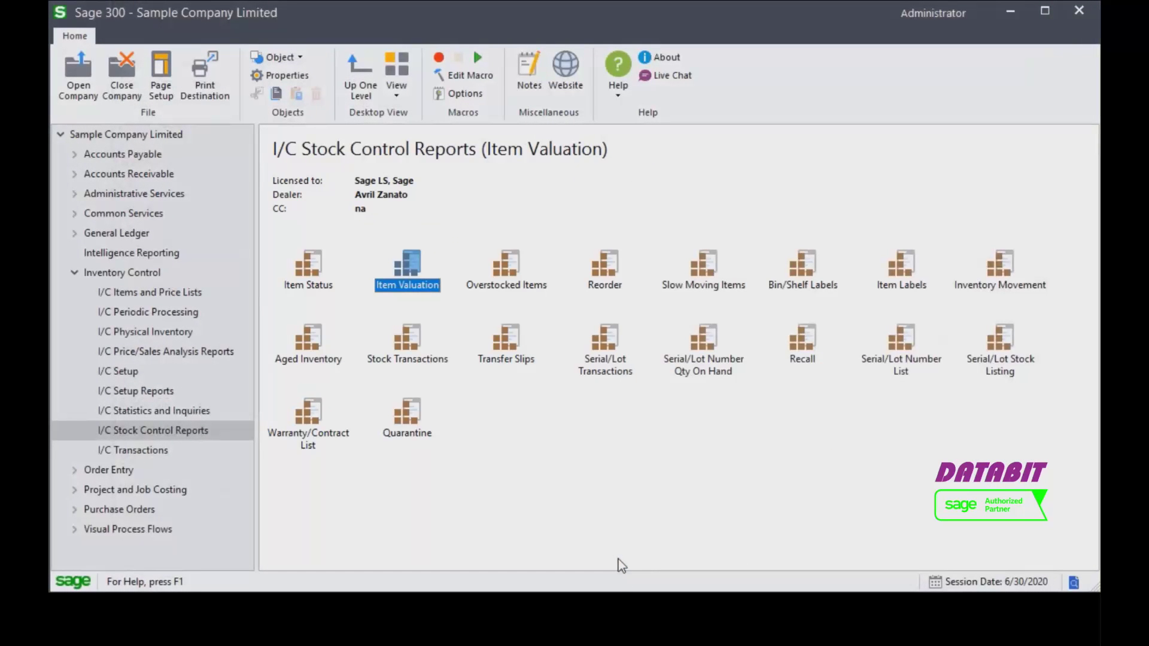
- View the Transaction History report under Price/Sales Analysis Reports, then return to the Inventory Control folders
left_click(192, 353)
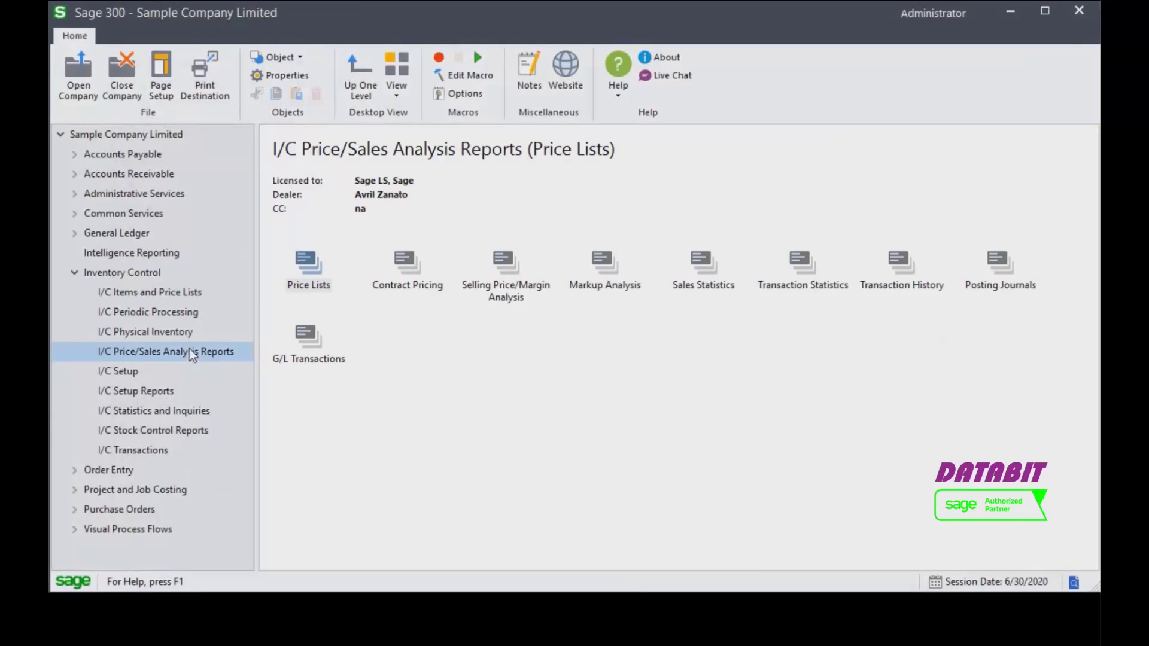
double_click(901, 263)
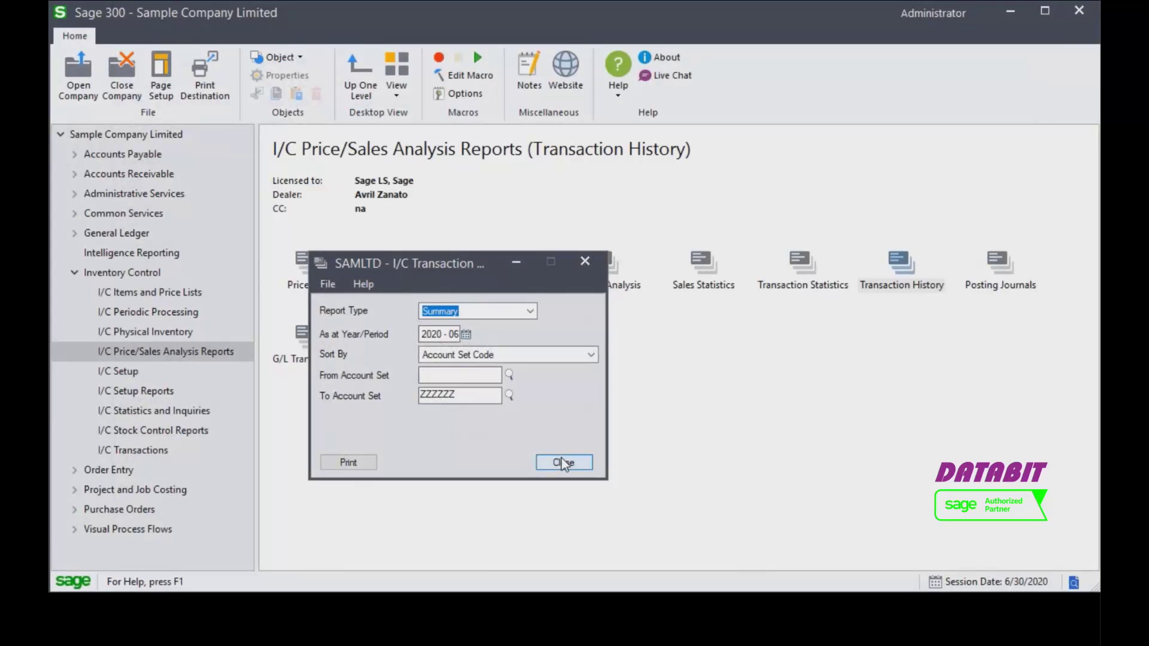
left_click(563, 463)
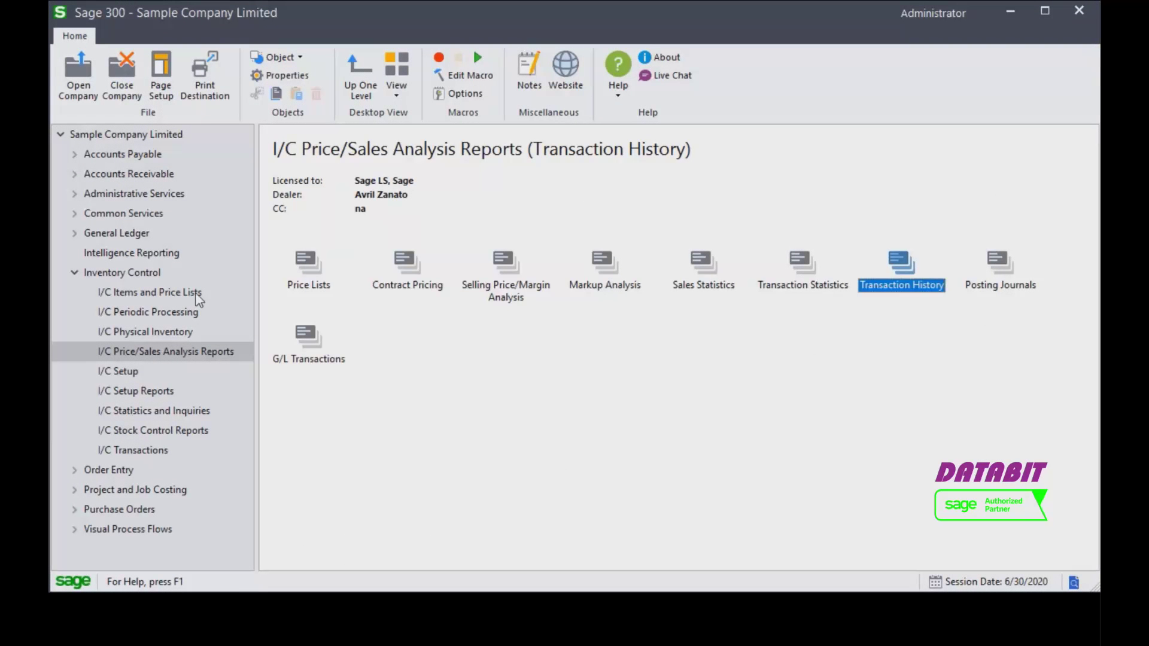
left_click(157, 274)
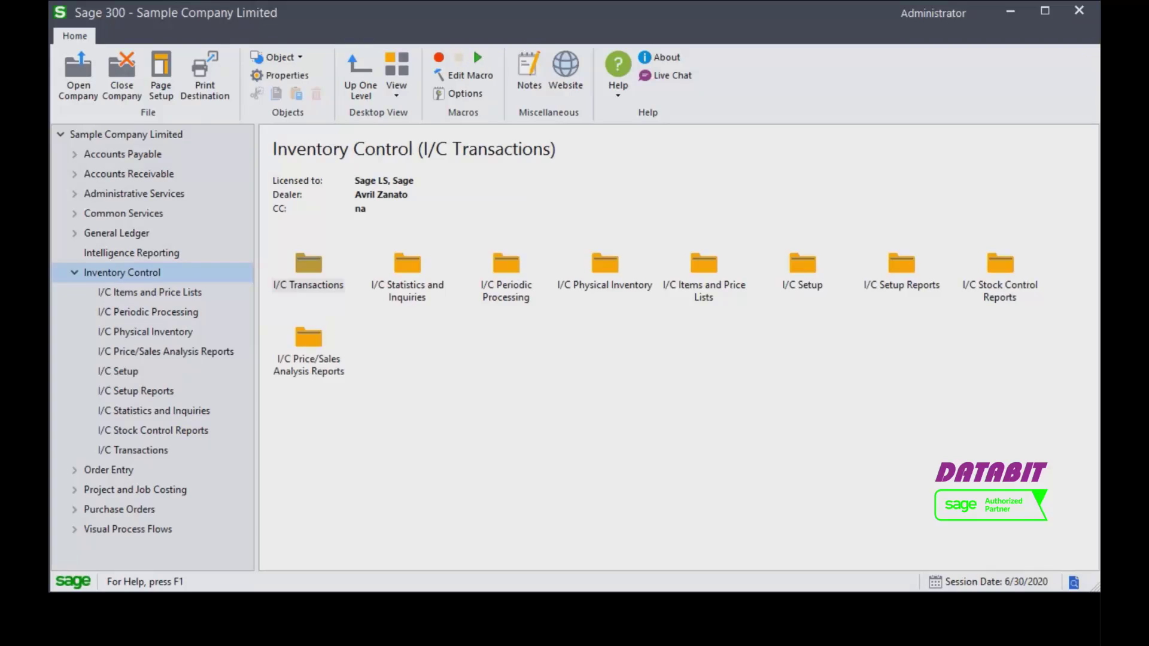